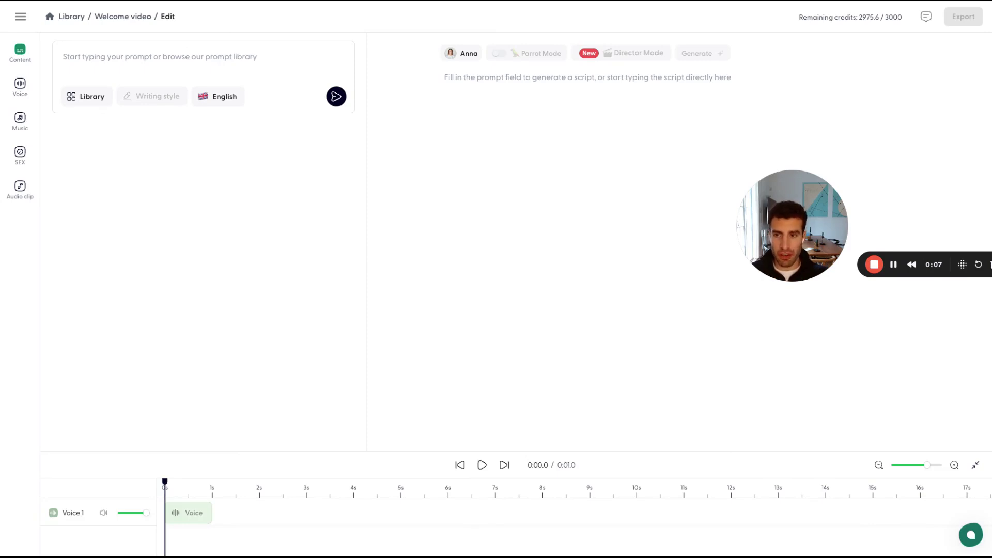
Step: Hide and then reopen the prompt panel from the Content icon
left_click(17, 55)
left_click(17, 56)
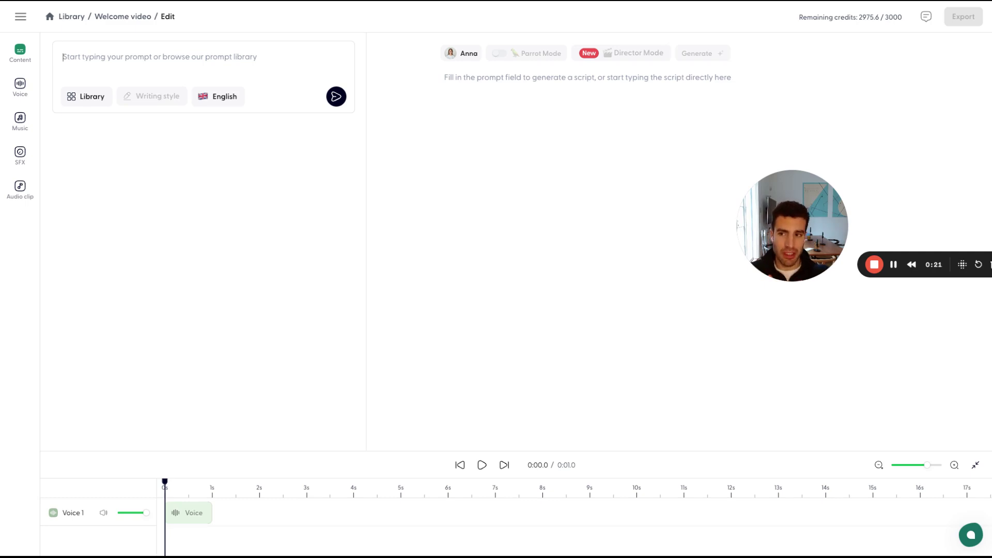
Step: Paste the podcast request and the BBC article link, then generate the script in English
type("Create a 2 person podcast episode with hostess Anna and guest Adrian where they speak about this article")
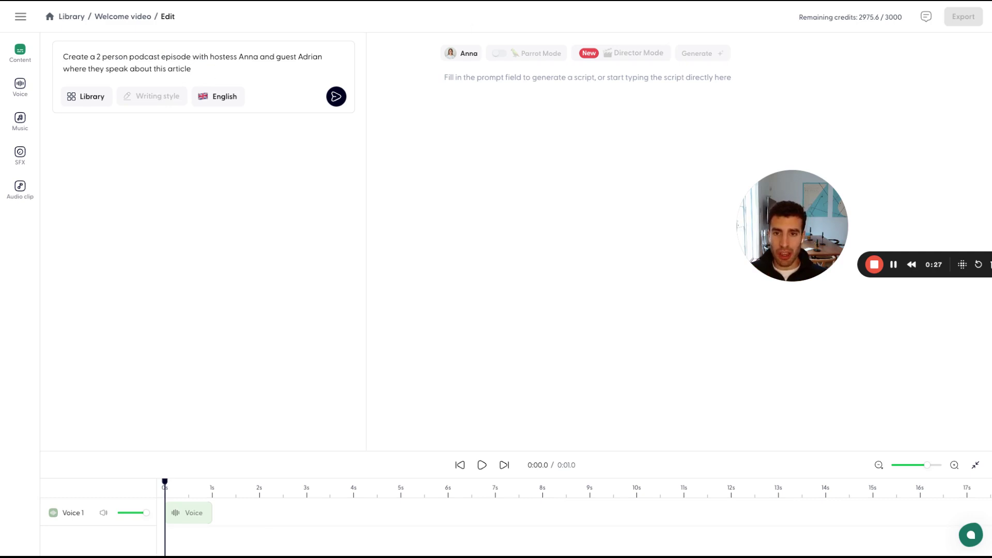
key("shift+Return")
type("https://www.bbc.com/news/articles/ckg2049ezpko")
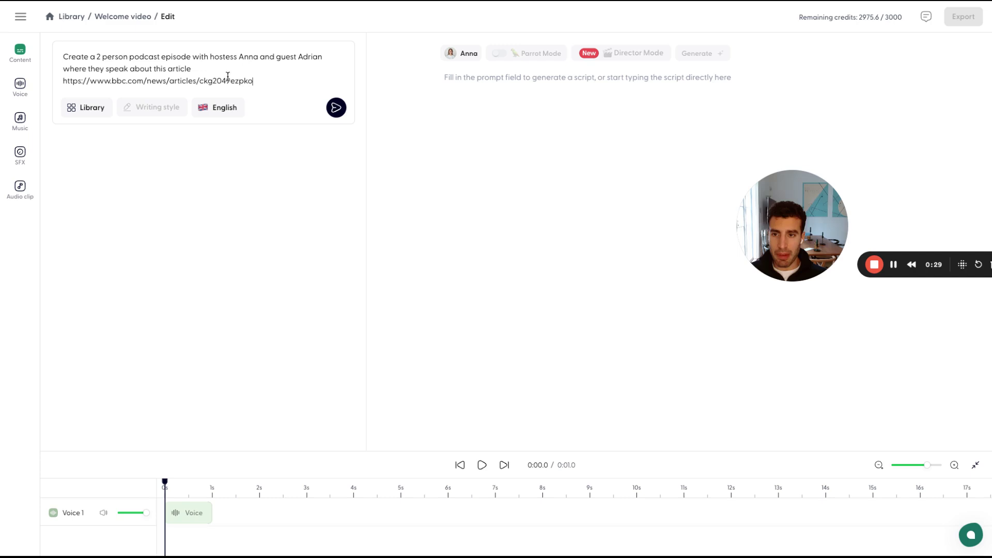
left_click(337, 107)
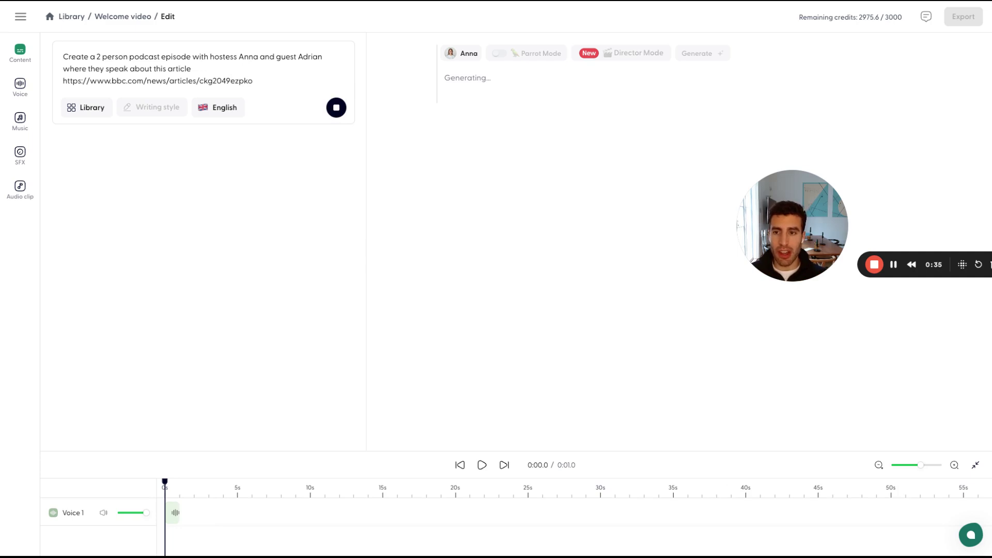
left_click(211, 117)
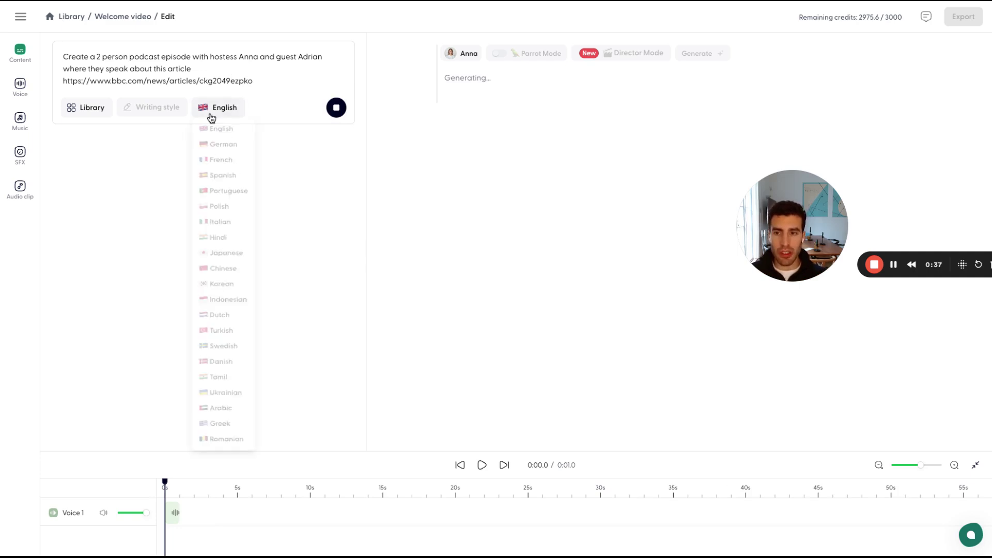
left_click(212, 113)
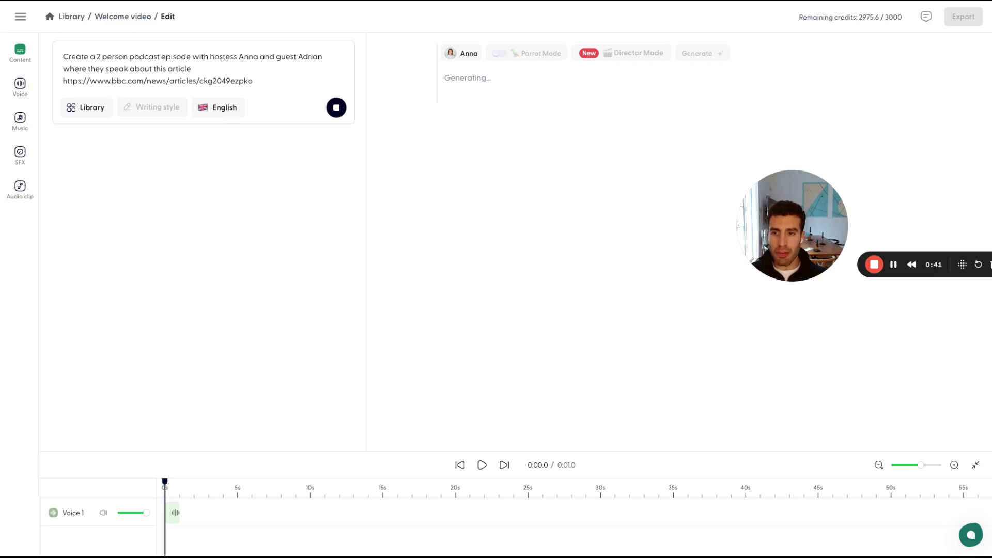
Step: Browse the library's Podcast and Advertisement prompt templates, then open the Custom prompts section
left_click(93, 114)
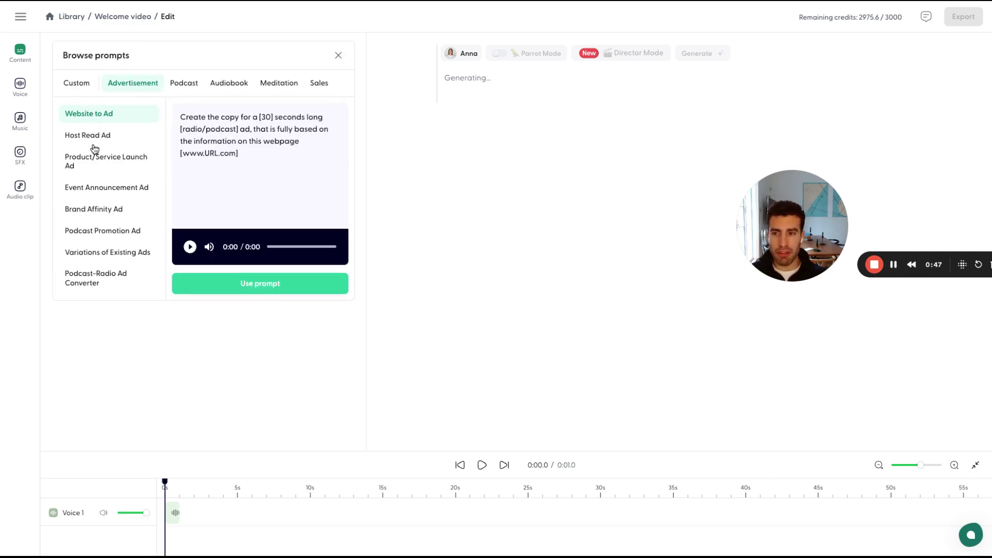
left_click(182, 86)
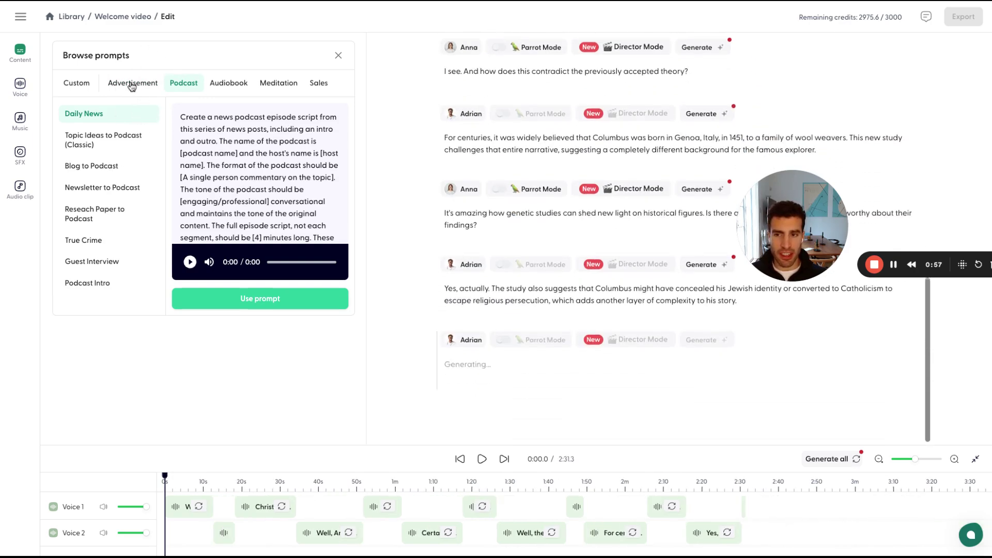
left_click(132, 84)
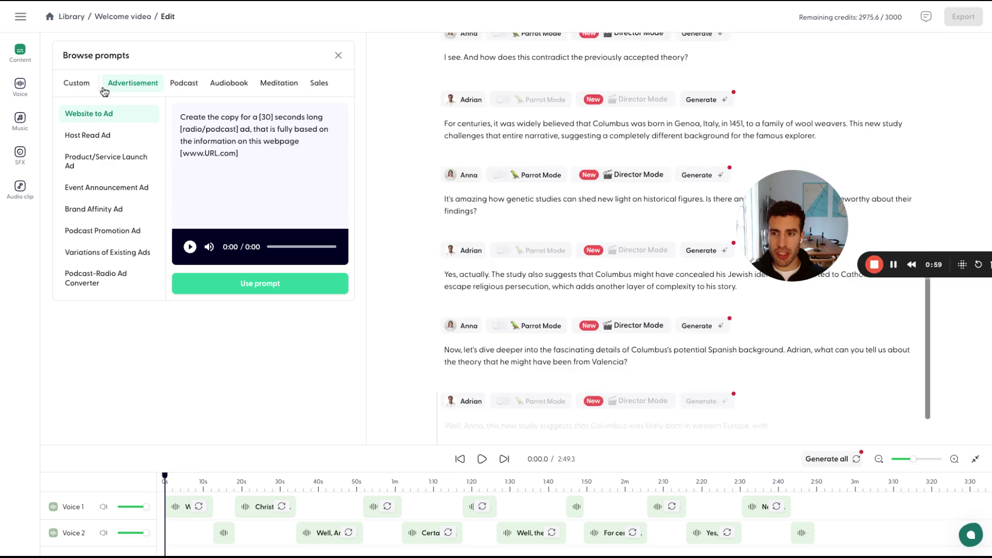
left_click(79, 84)
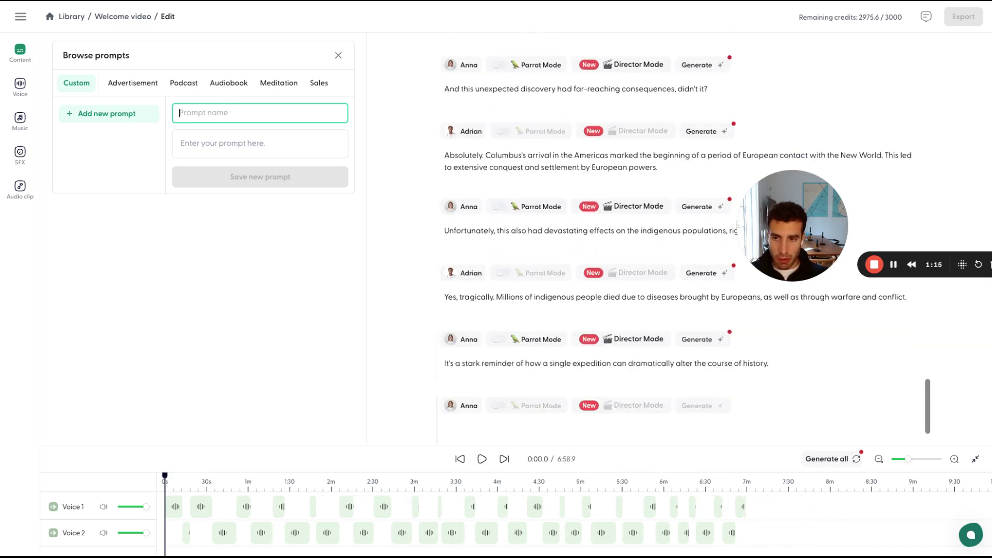
Step: Enter the name 'Wondercraft Intro' and the text 'Test prompt for [x]', then save the prompt
type("Wondercraft Intro")
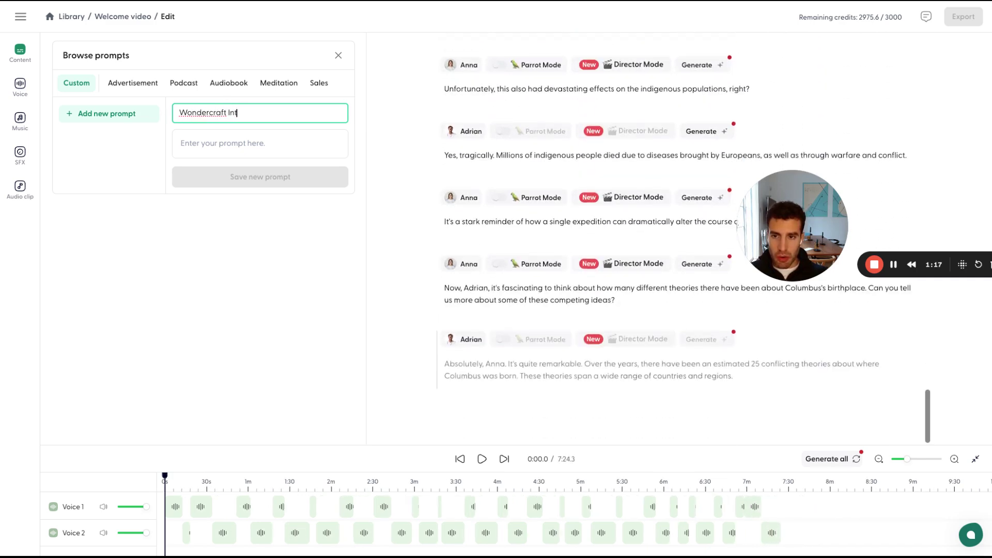
left_click(240, 138)
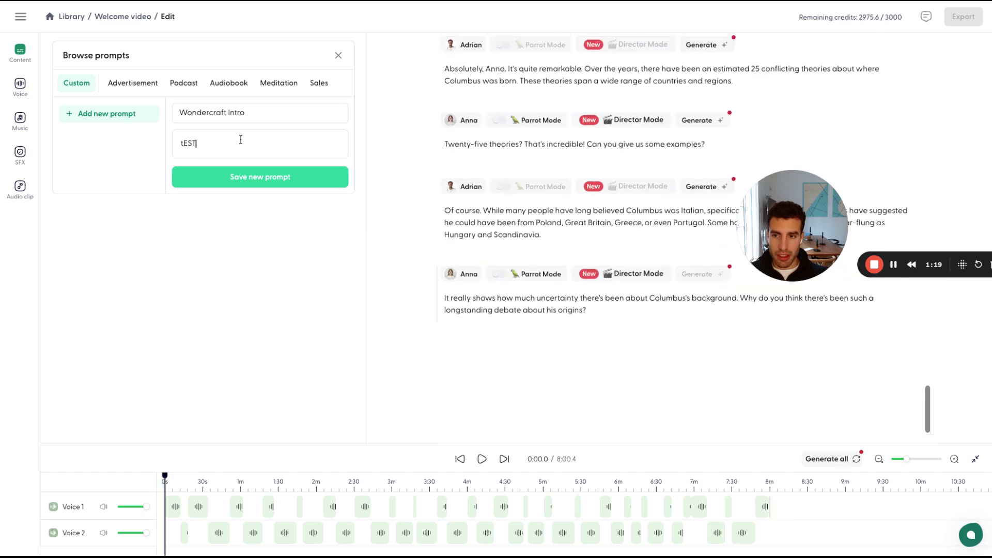
type("Test pr")
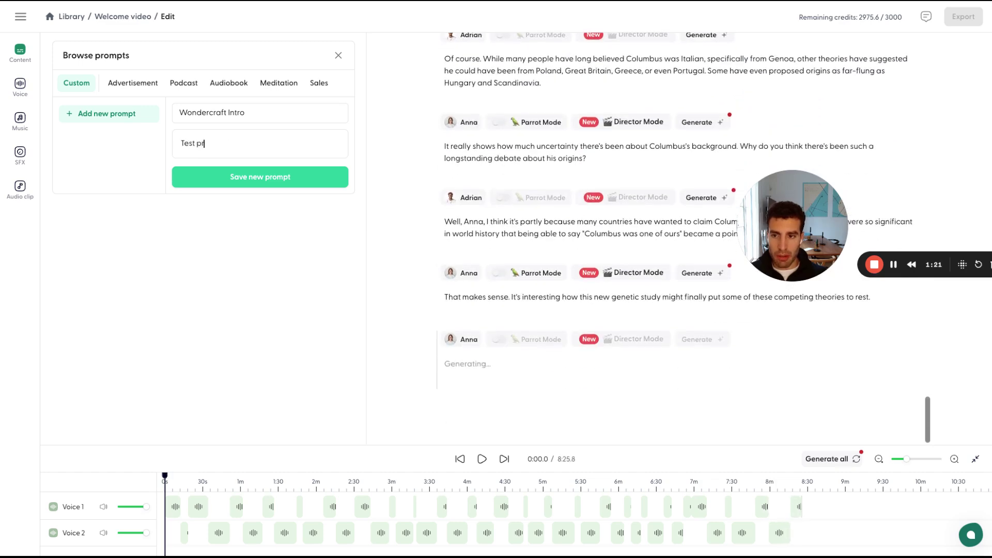
type("ompt for x")
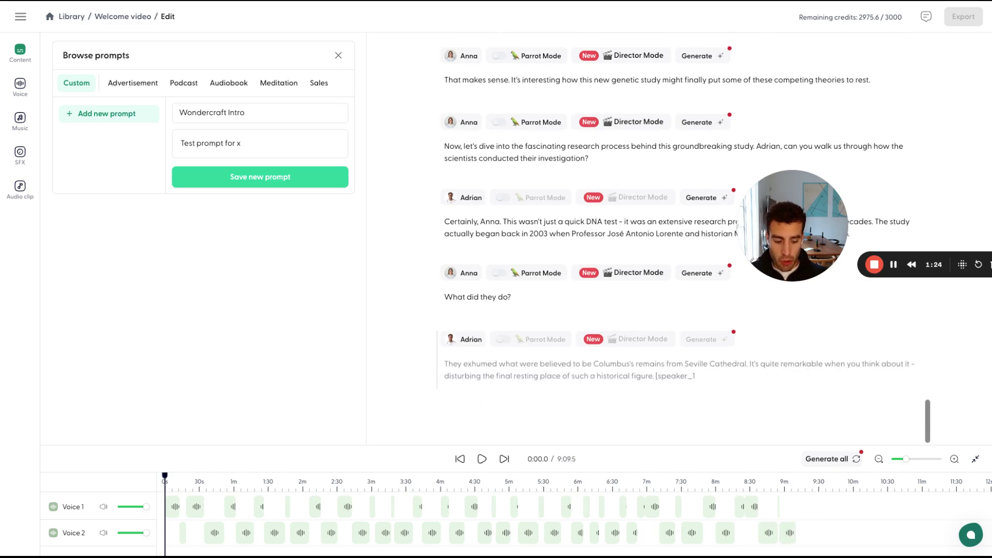
key("BackSpace")
type("[x]")
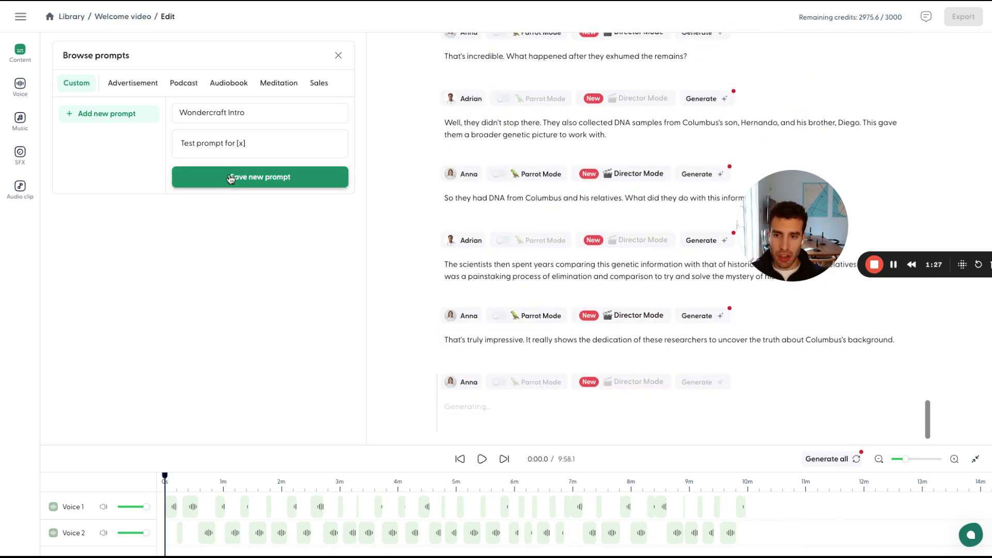
left_click(230, 177)
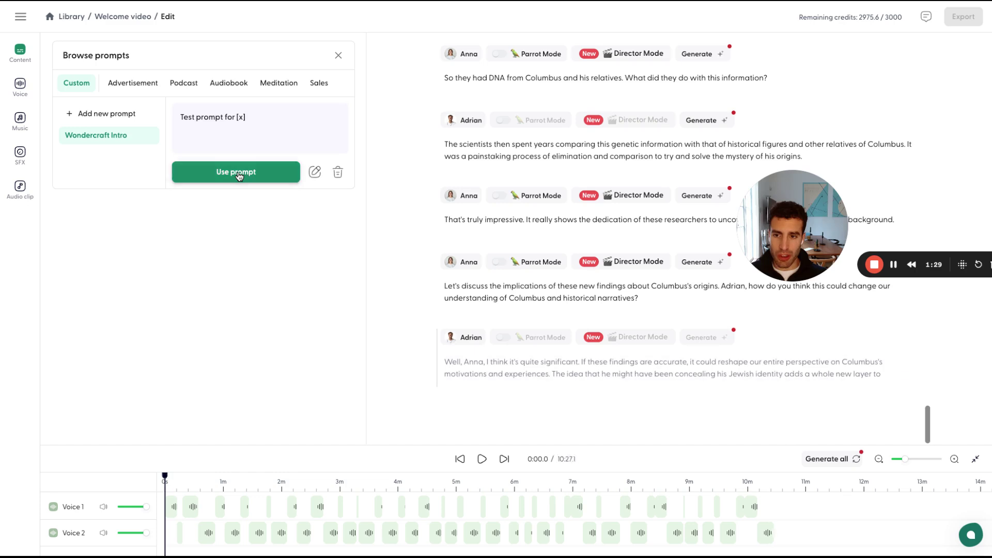
Step: Load the saved prompt, delete the empty final script line, and return the timeline to 0s
left_click(239, 178)
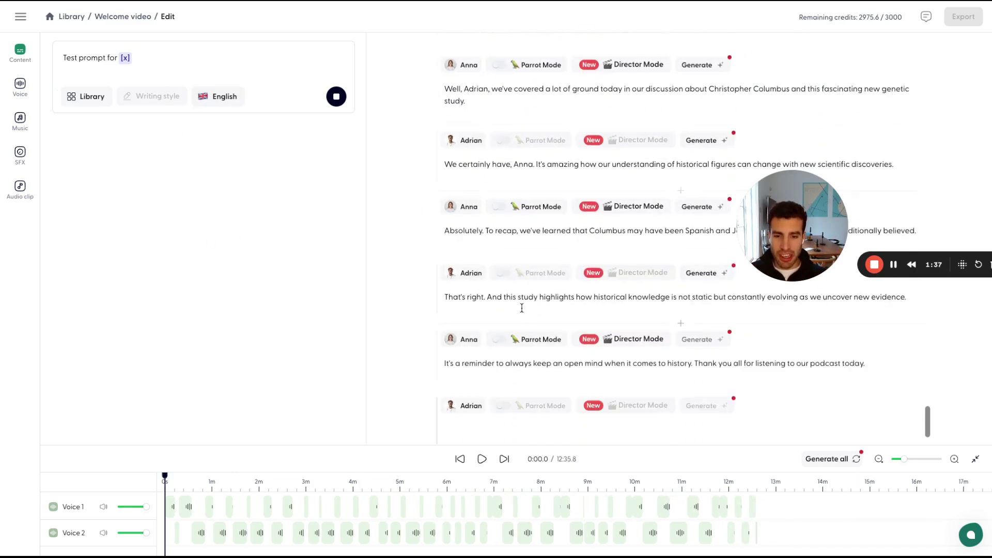
scroll(516, 128, "down", 1)
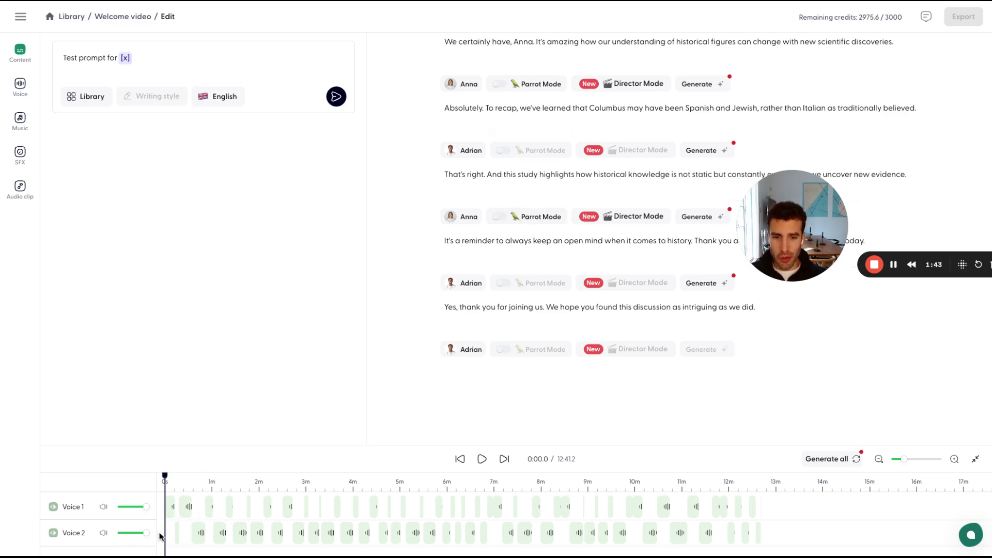
left_click(498, 379)
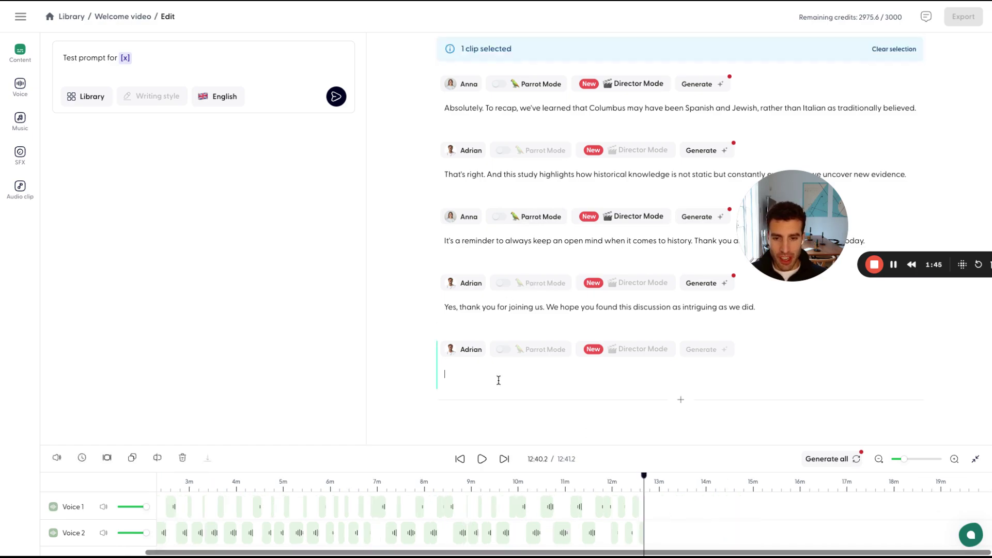
key("BackSpace")
scroll(499, 133, "up", 10)
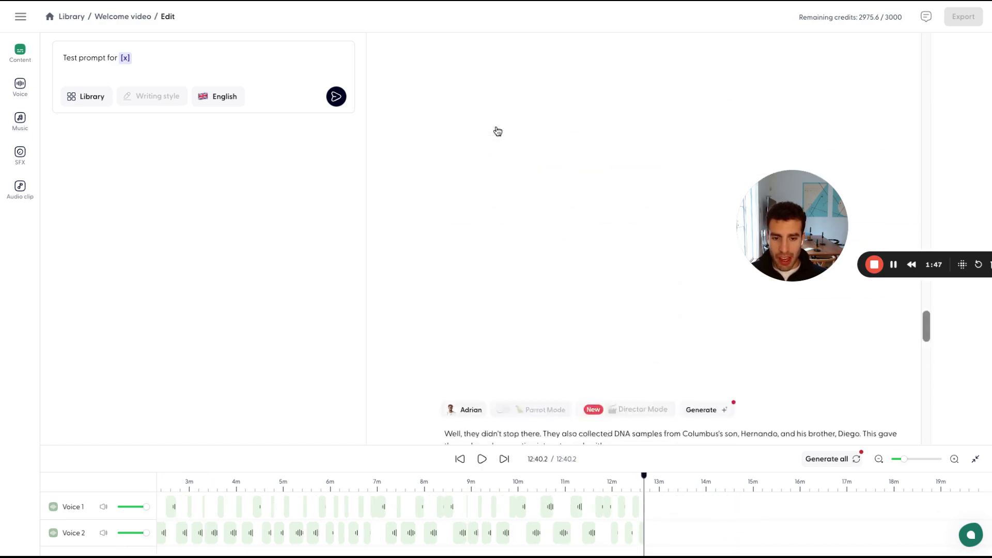
scroll(498, 130, "up", 10)
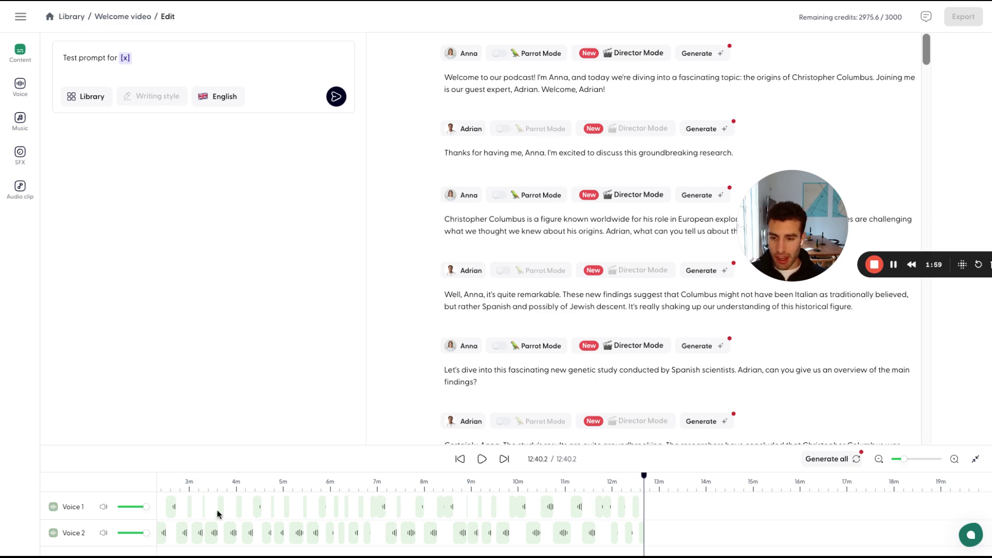
scroll(218, 514, "left", 3)
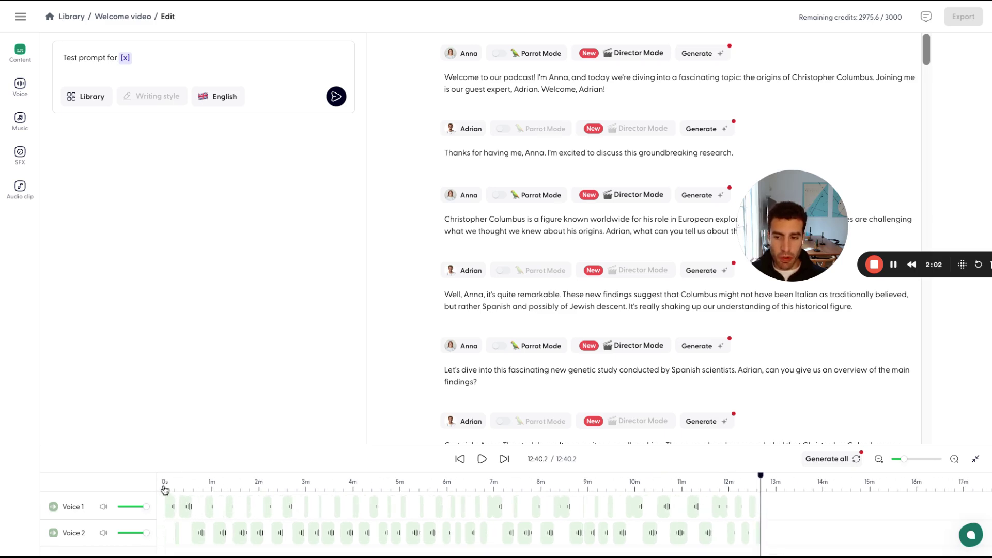
Step: Zoom the timeline in three levels and generate audio for Anna's greeting and Adrian's first reply
left_click(953, 459)
left_click(954, 460)
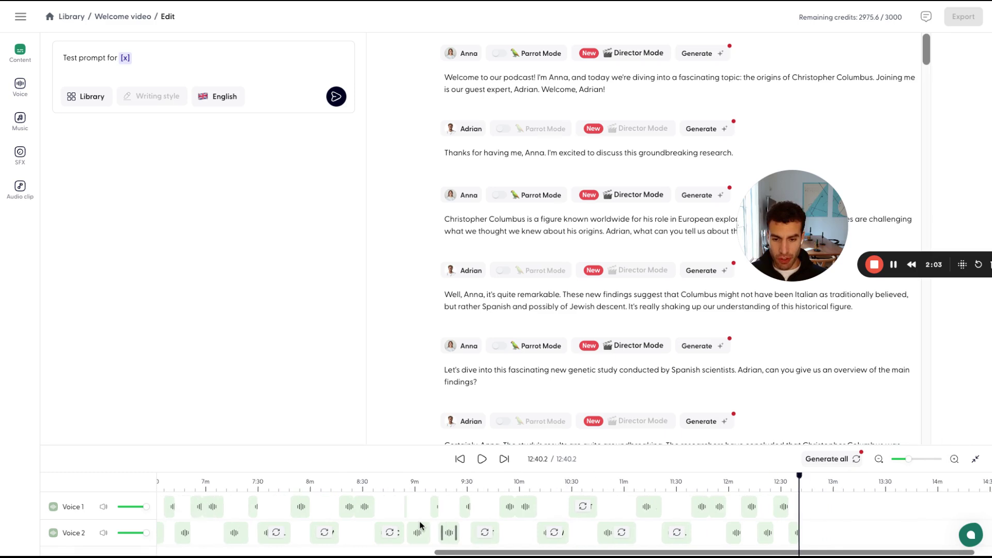
left_click(954, 459)
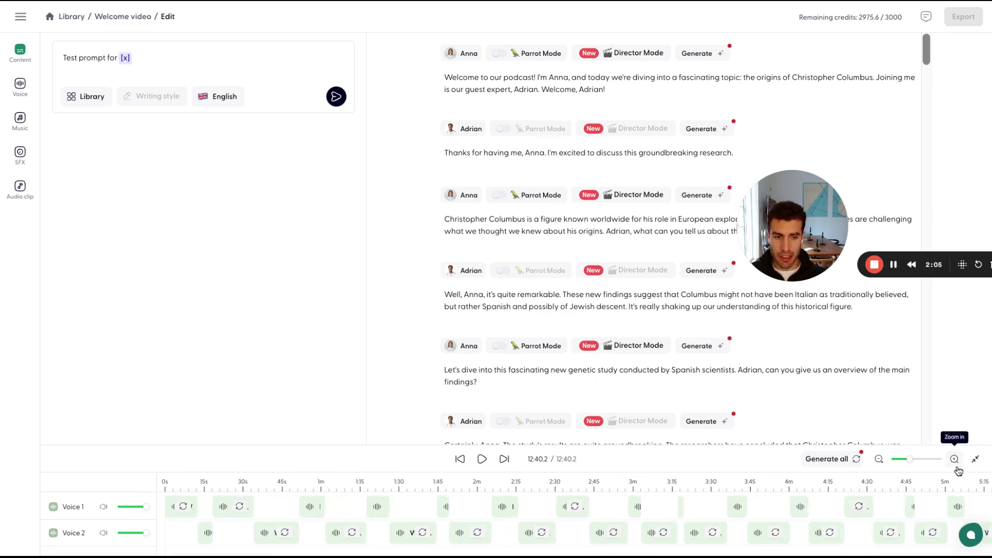
left_click(707, 54)
left_click(701, 161)
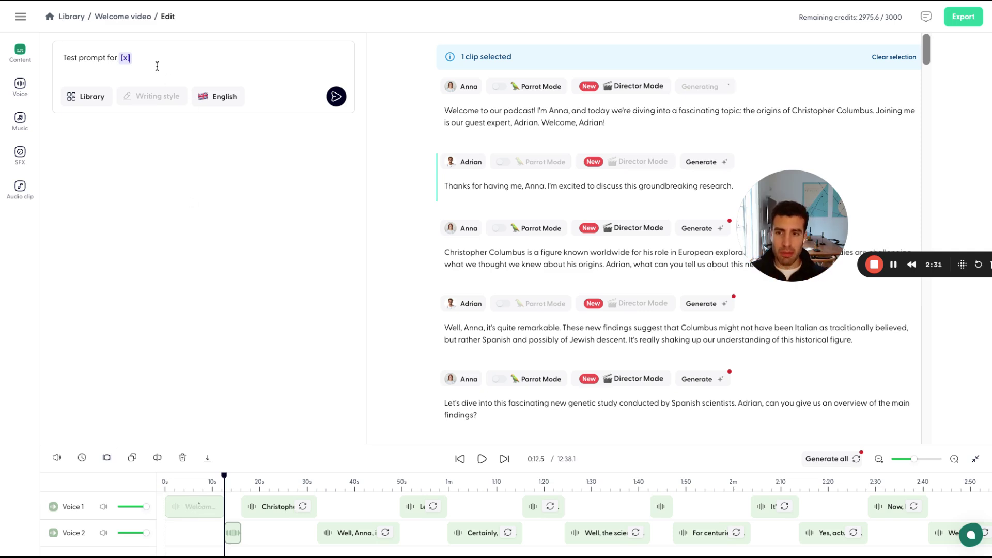
Step: Overwrite the old prompt, asking for playful speaker interaction and disfluencies to make it more natural
left_click_drag(154, 59, 20, 65)
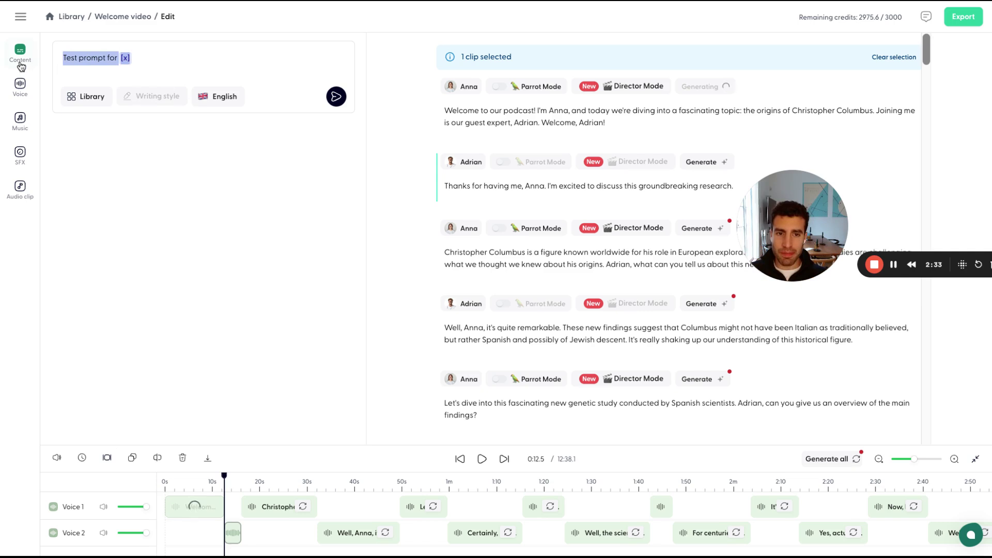
type("Mok")
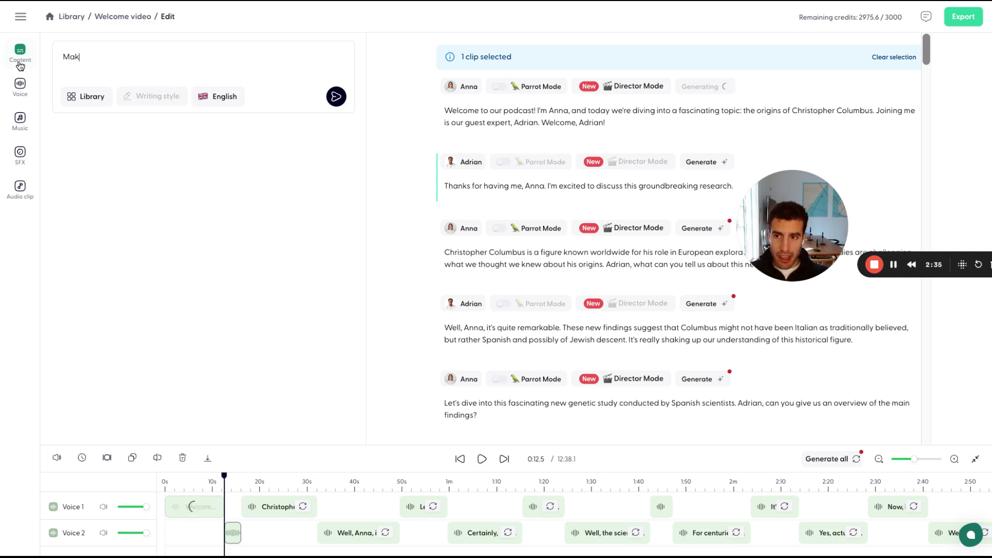
type("e u")
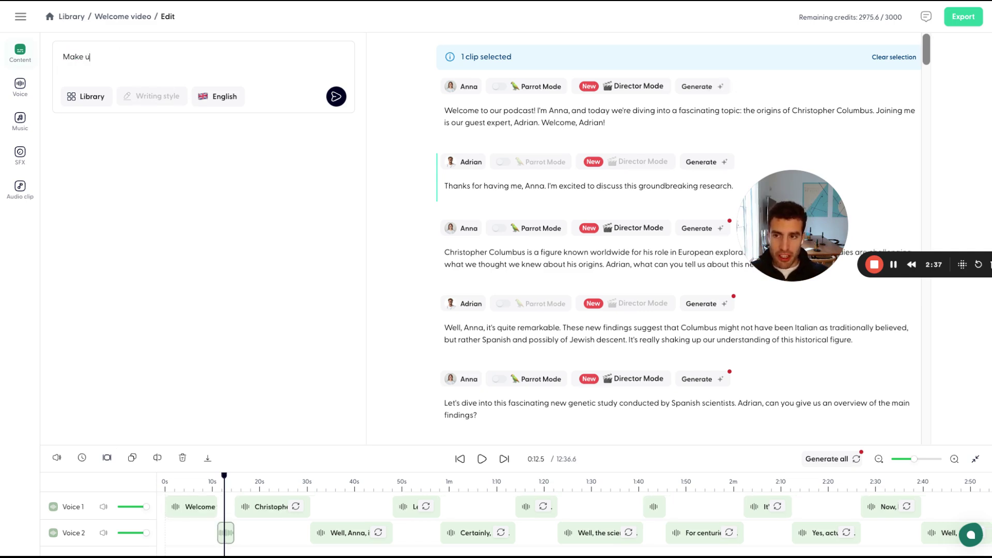
key("BackSpace")
type("sure yto")
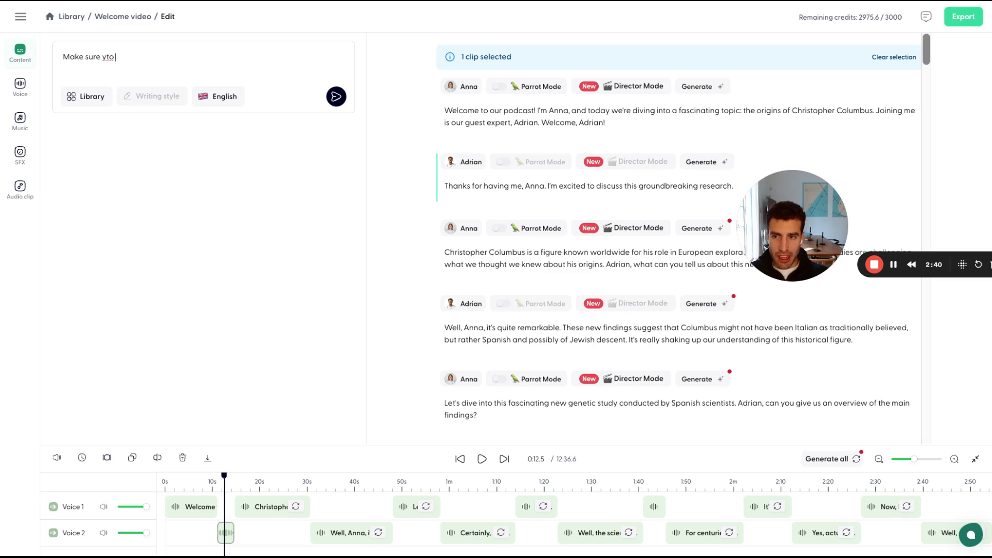
key("BackSpace")
key("BackSpace")
key("BackSpace")
type("to make a p")
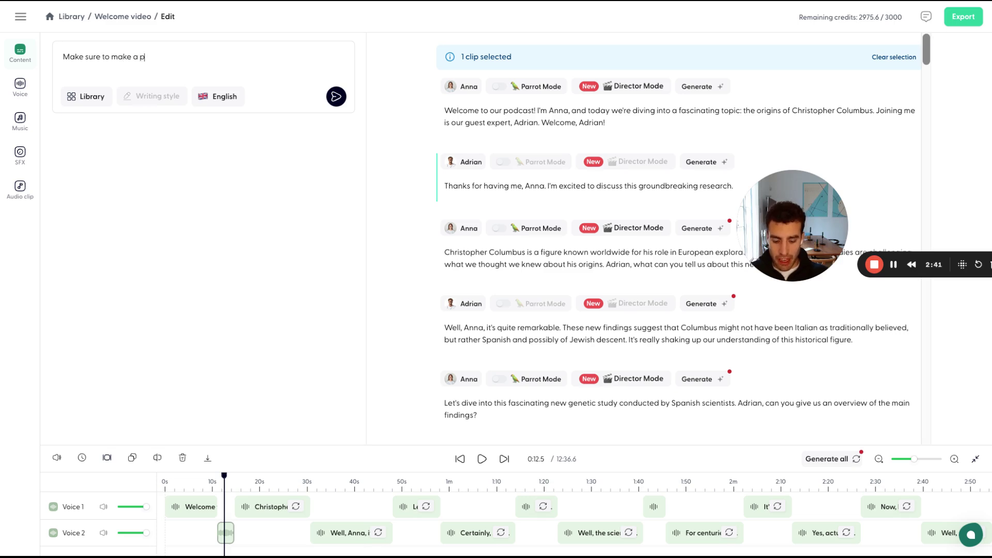
type("layful interacti")
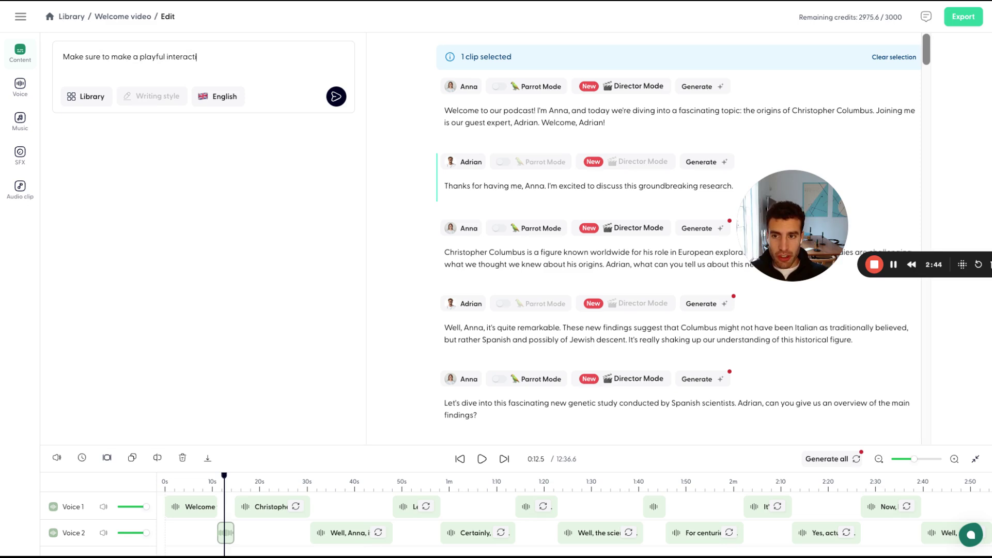
type("on between the speakers.")
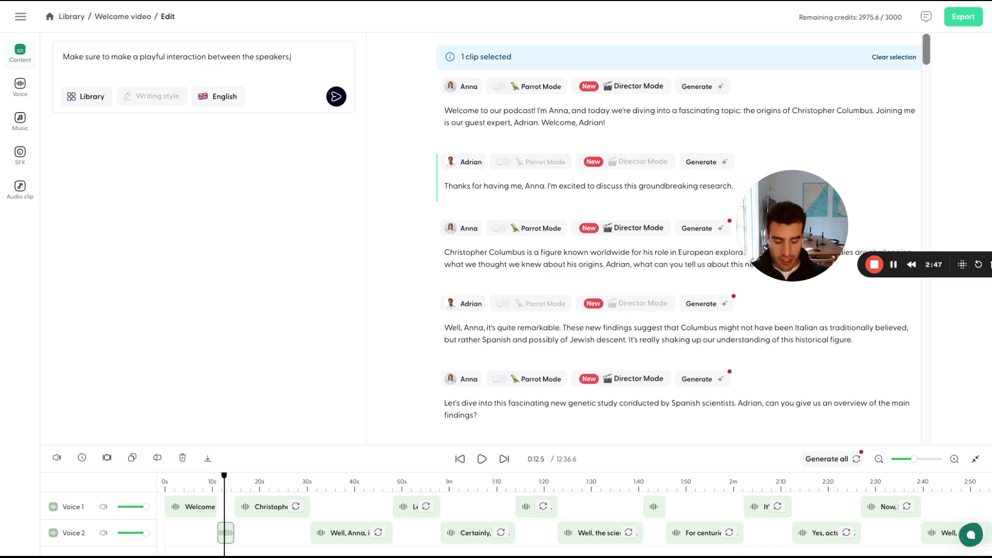
type("In")
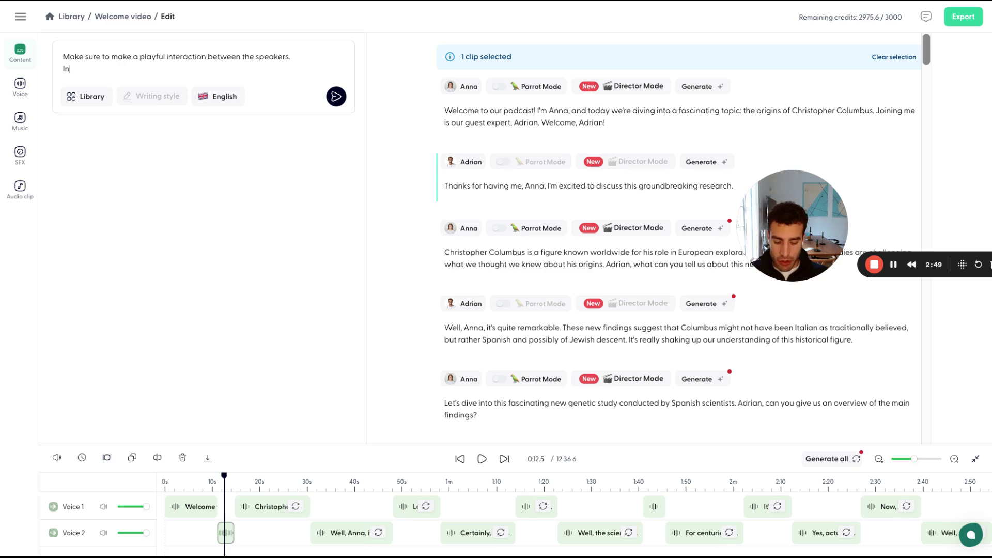
type("troduce dis")
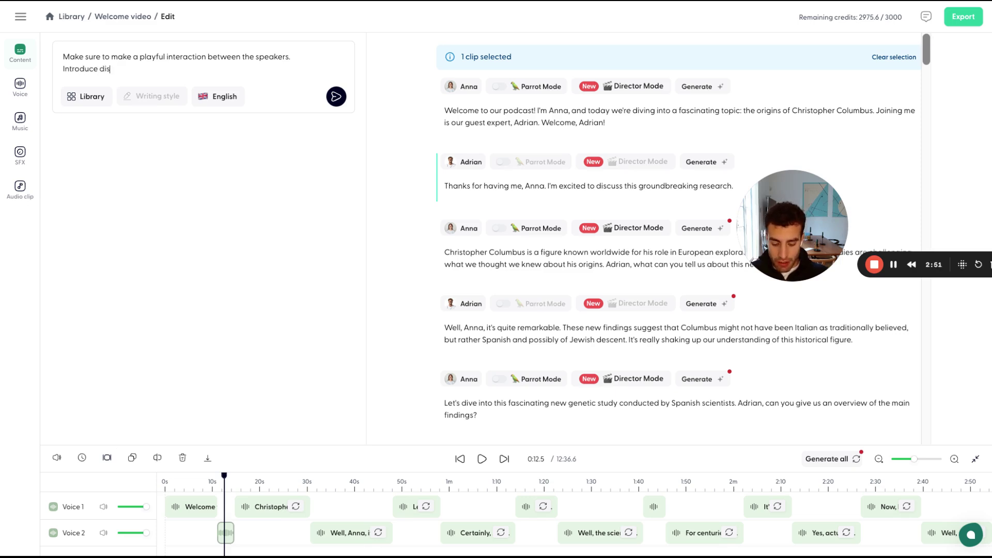
type("fluencies")
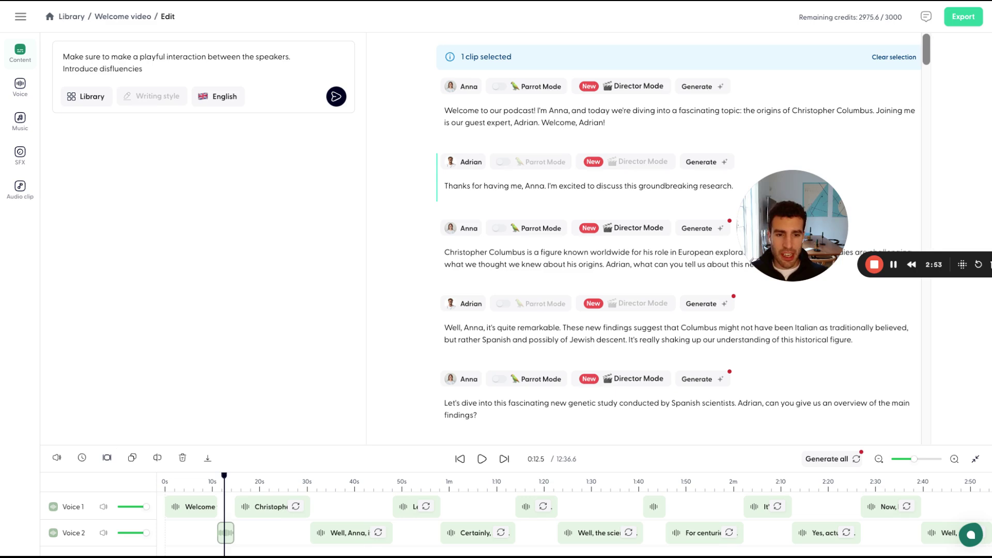
type(" (e.g. u")
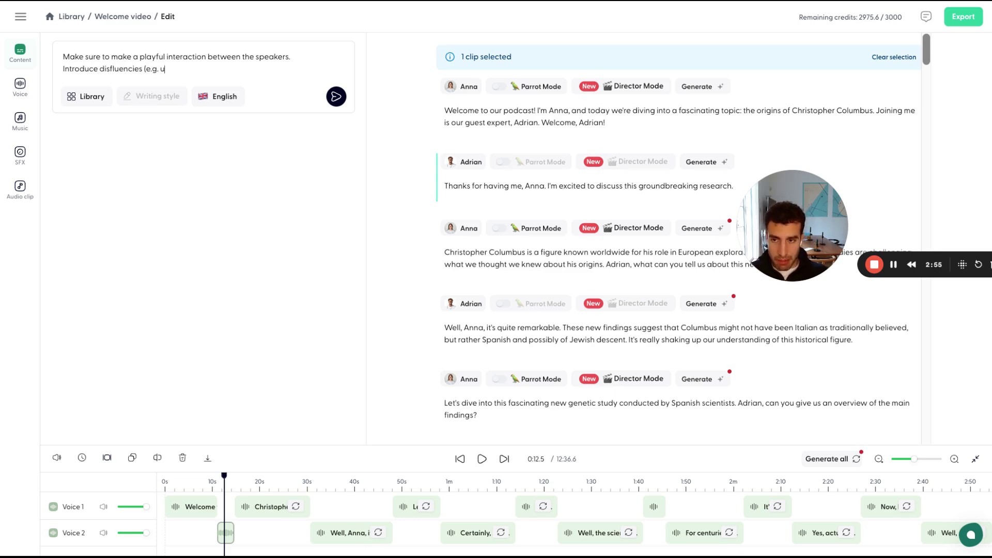
type("hms and ehms to amk")
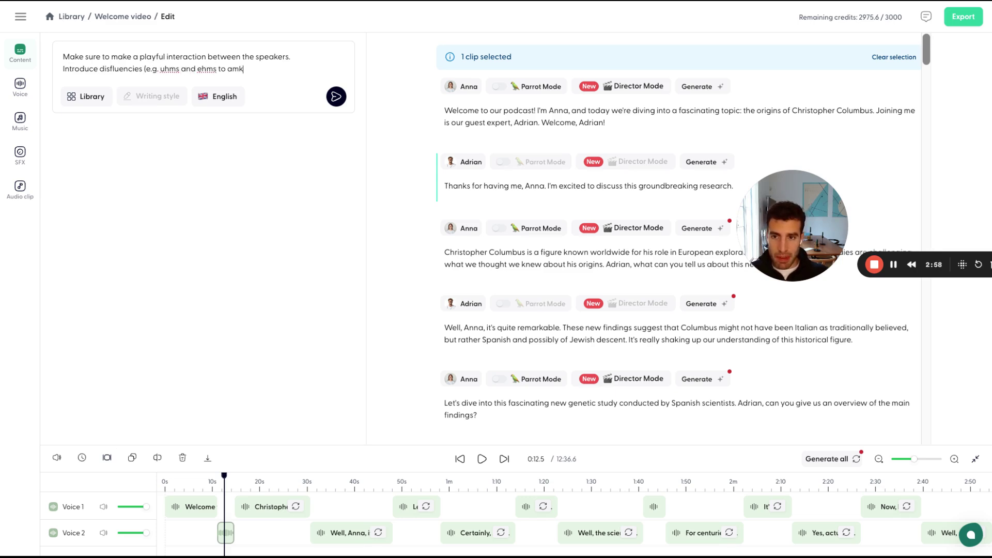
key("BackSpace")
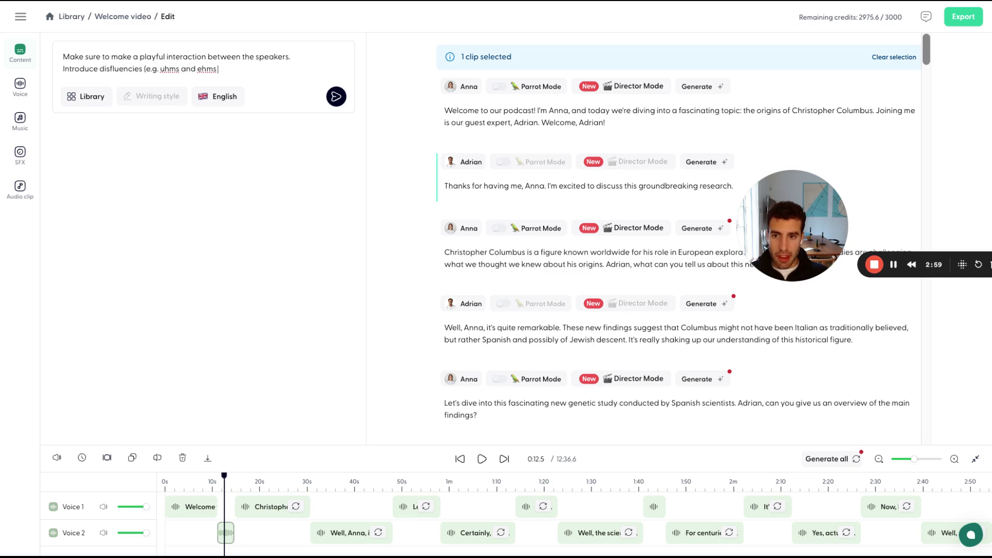
type(") to make it")
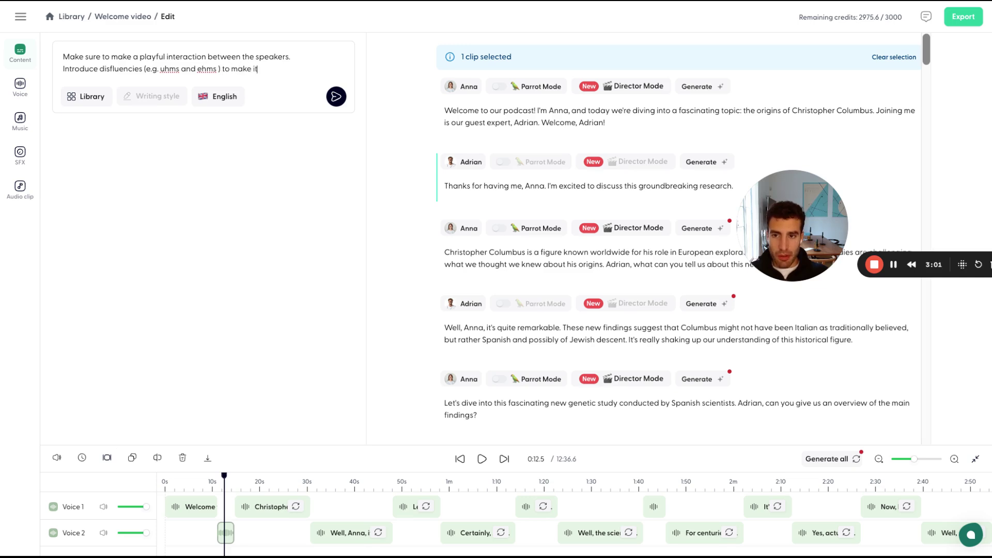
type(" more natural.")
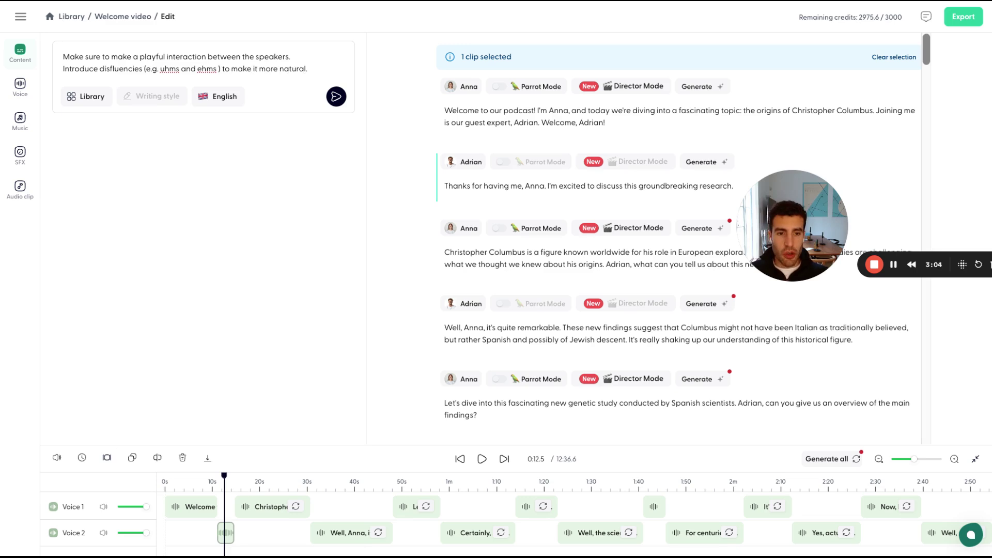